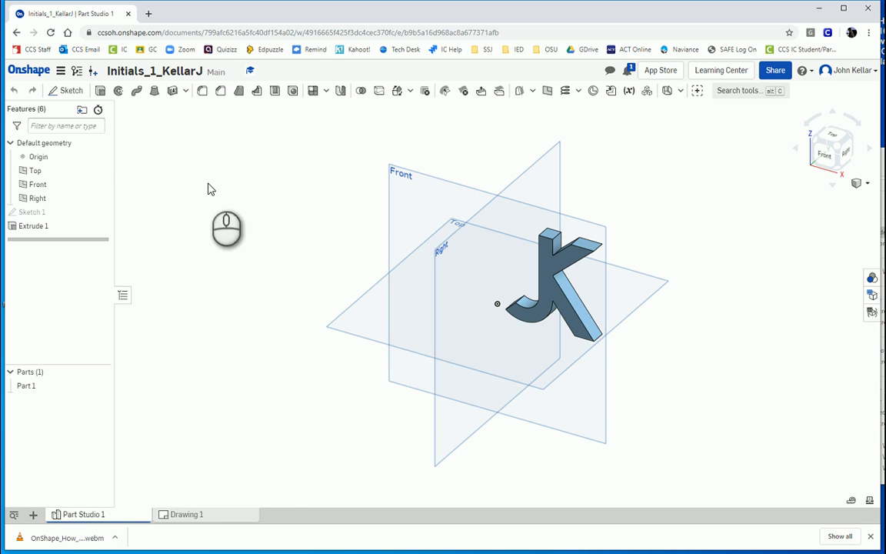
{"action": "left_click", "coordinate": [29, 70]}
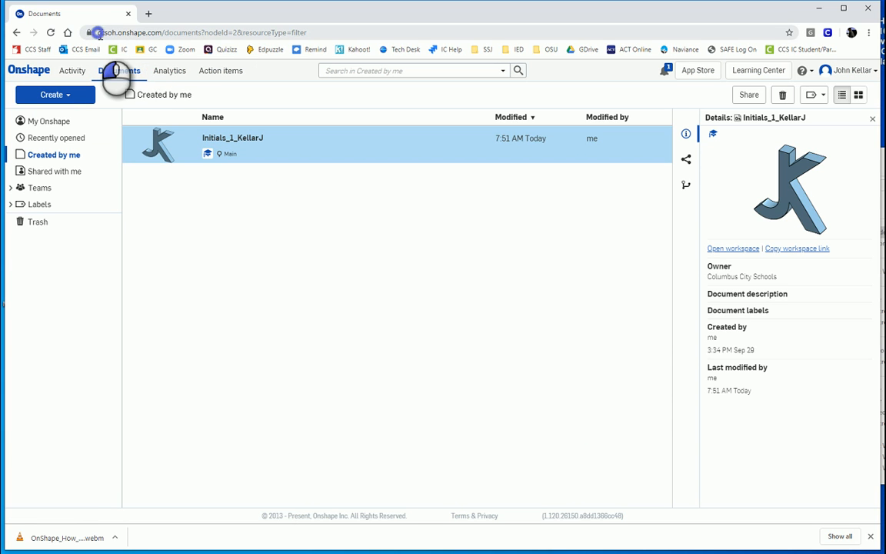
{"action": "left_click_drag", "start_coordinate": [93, 32], "coordinate": [163, 35]}
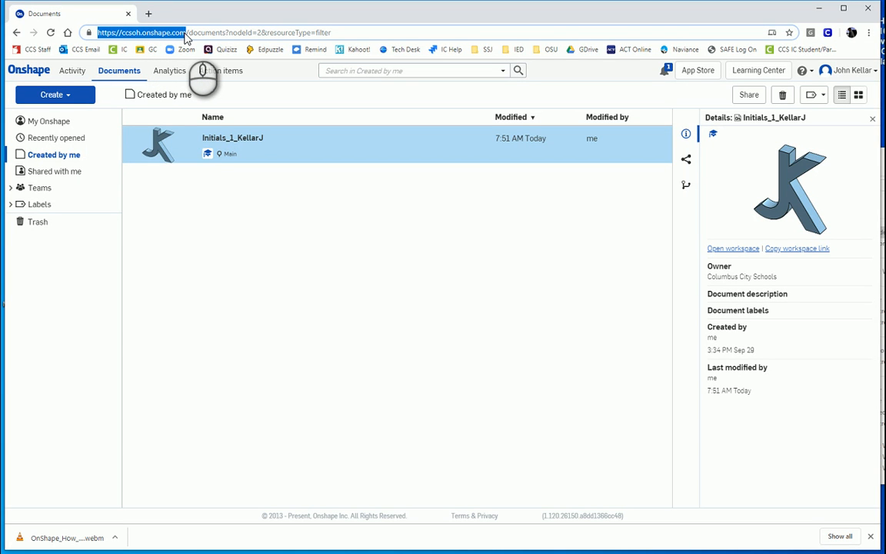
{"action": "left_click", "coordinate": [73, 95]}
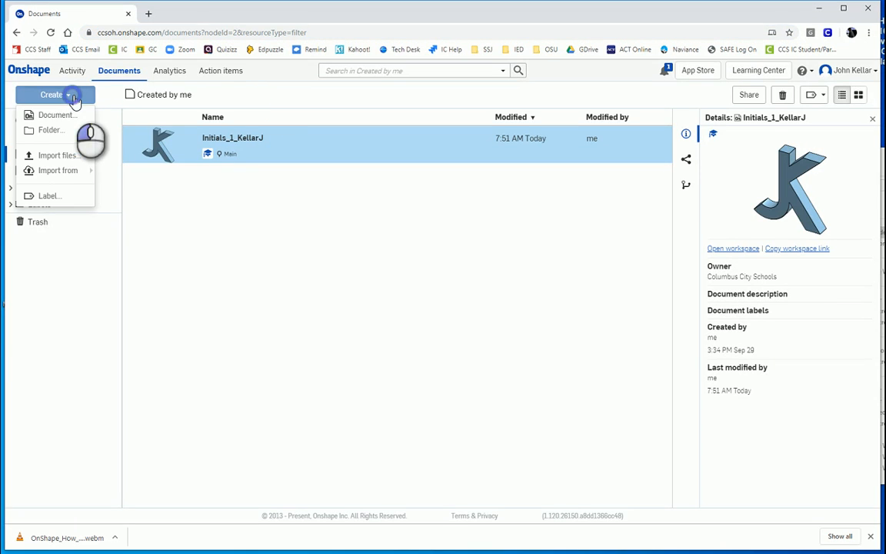
{"action": "left_click", "coordinate": [66, 115]}
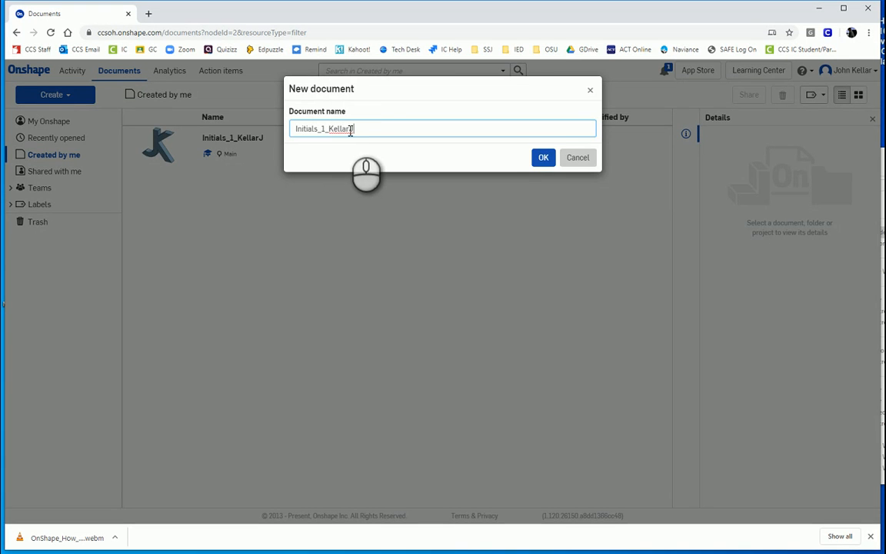
{"action": "left_click", "coordinate": [587, 158]}
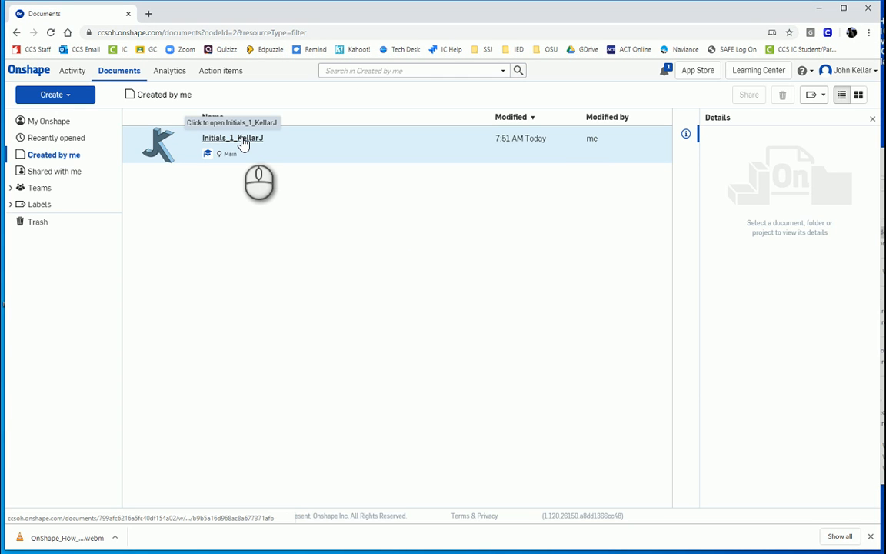
{"action": "left_click", "coordinate": [241, 140]}
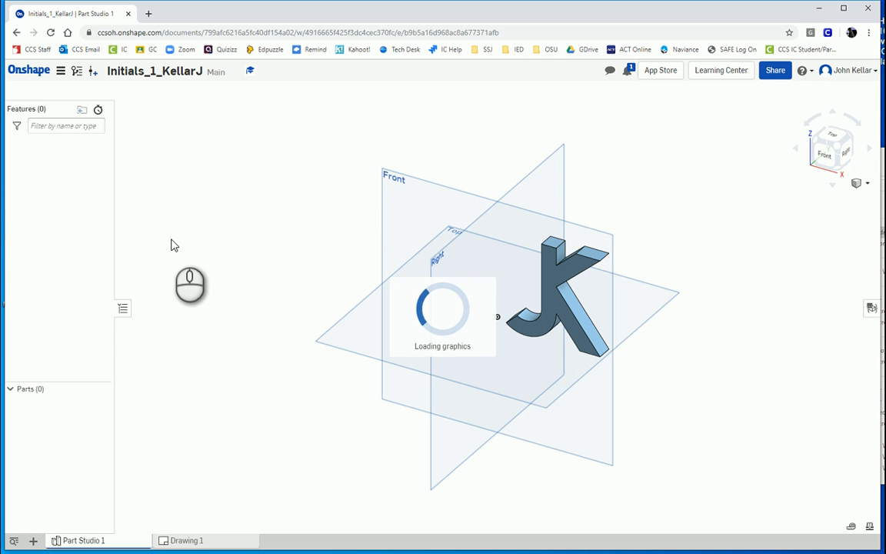
Add a new Part Studio to the existing initials document.
{"action": "left_click", "coordinate": [33, 540]}
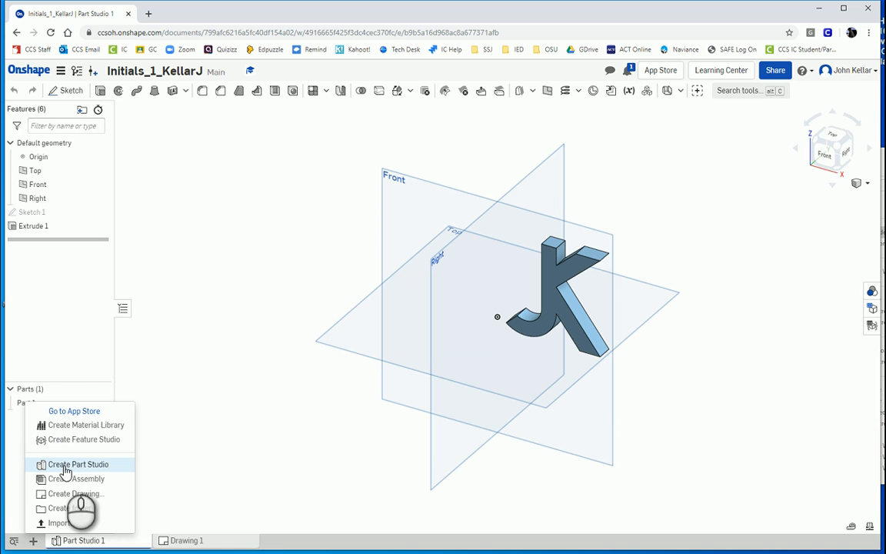
{"action": "left_click", "coordinate": [64, 466]}
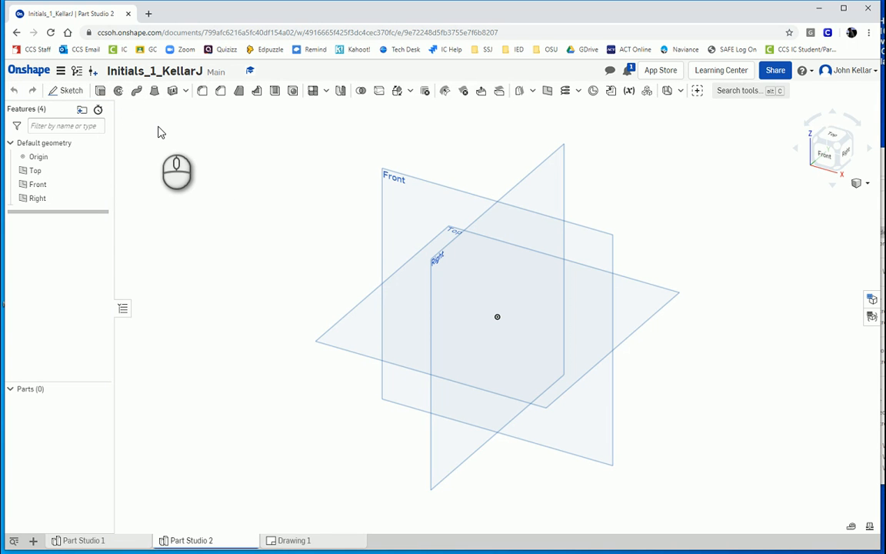
{"action": "left_click", "coordinate": [67, 92]}
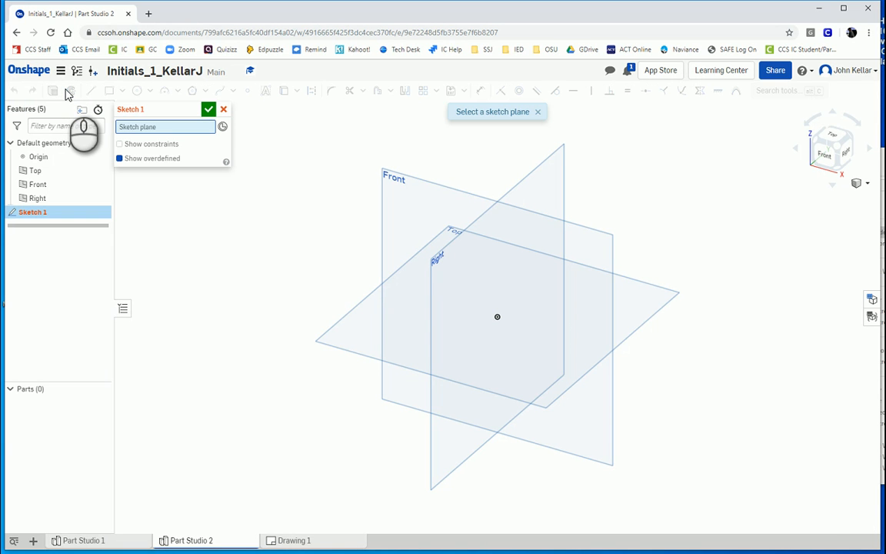
{"action": "left_click", "coordinate": [223, 109]}
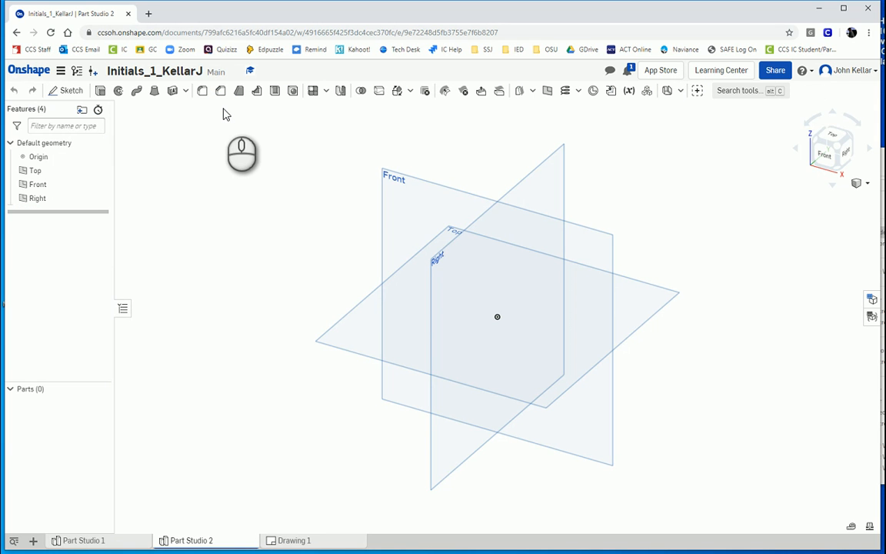
Set the workspace's default length unit to Millimeter.
{"action": "left_click", "coordinate": [62, 72]}
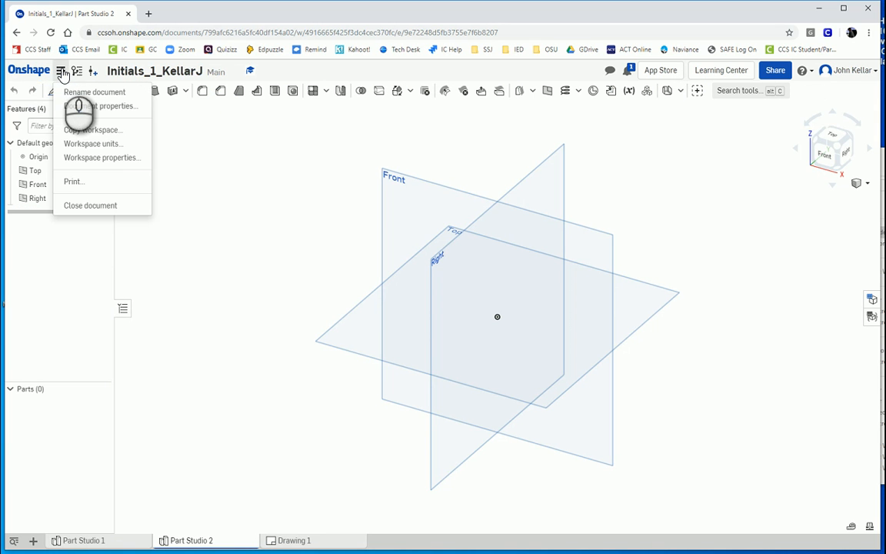
{"action": "left_click", "coordinate": [93, 143]}
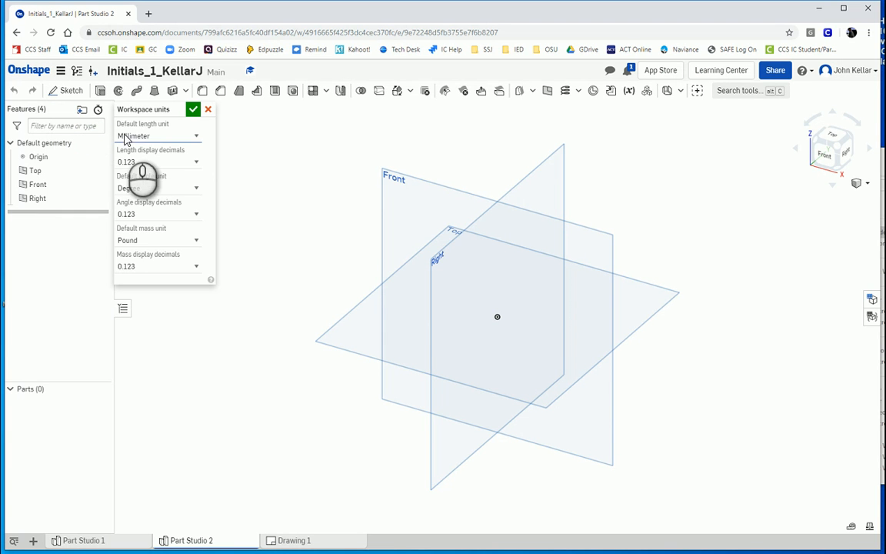
{"action": "left_click", "coordinate": [161, 137]}
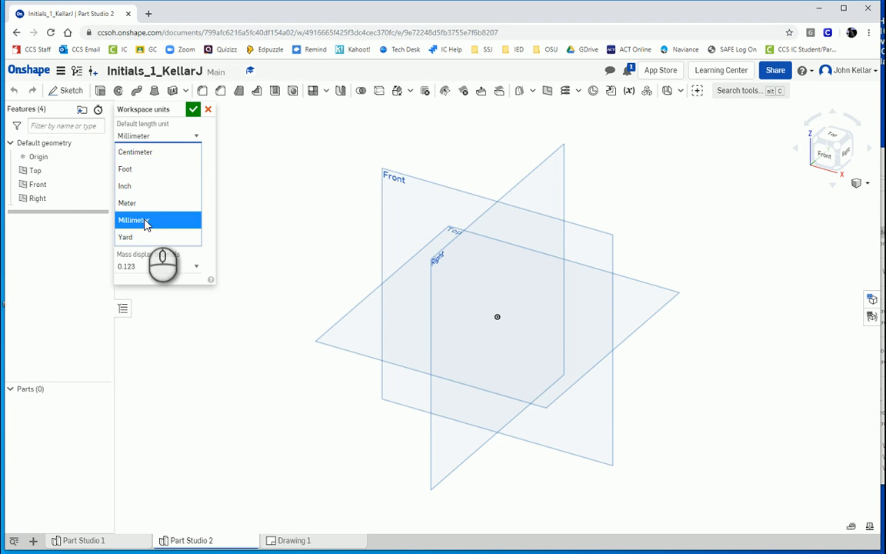
{"action": "left_click", "coordinate": [133, 221]}
{"action": "left_click", "coordinate": [193, 111]}
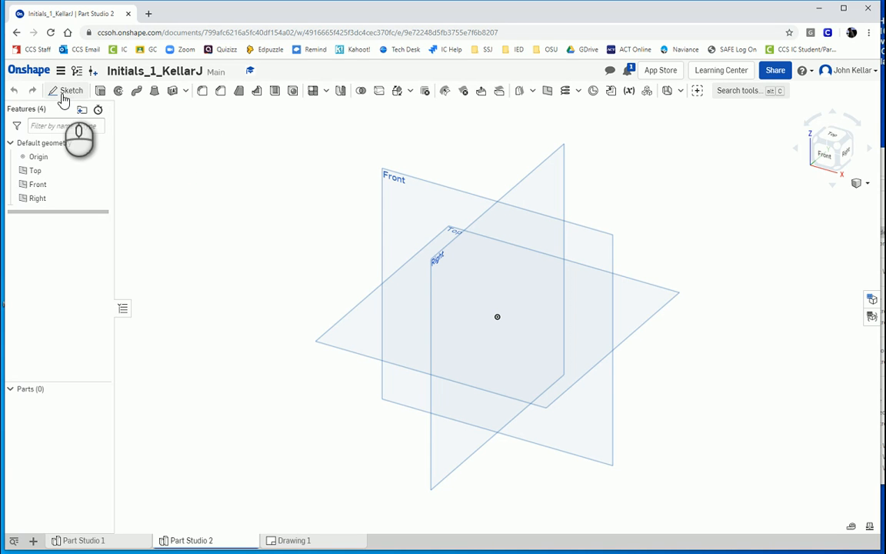
Start a new sketch on the Front plane and look at it straight from the front.
{"action": "left_click", "coordinate": [37, 184]}
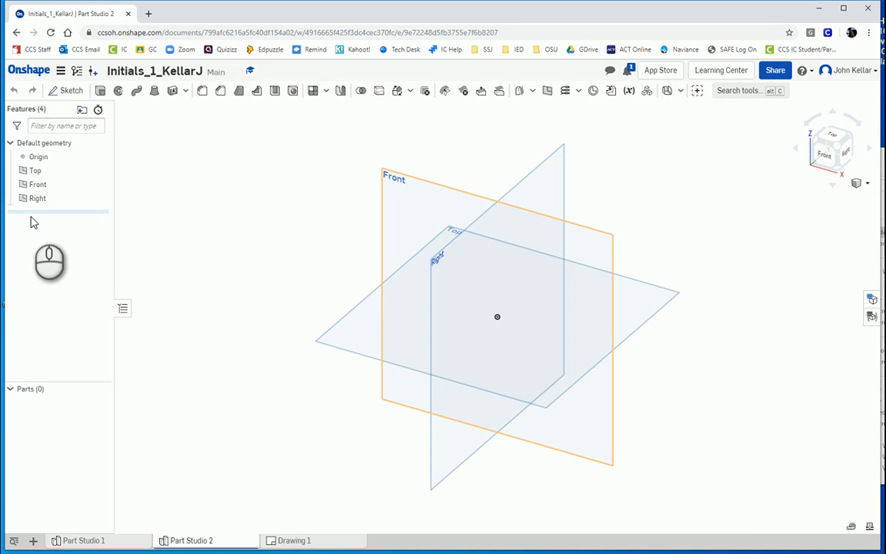
{"action": "left_click", "coordinate": [66, 92]}
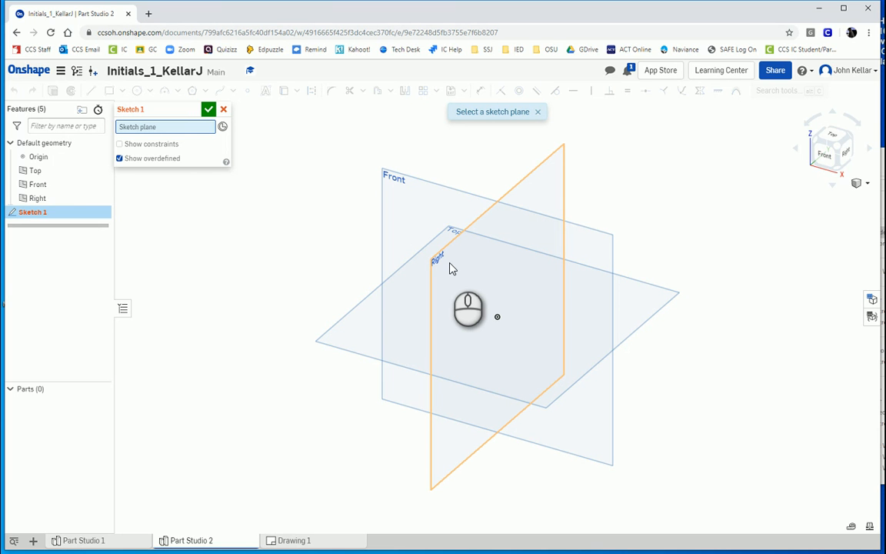
{"action": "left_click", "coordinate": [395, 180]}
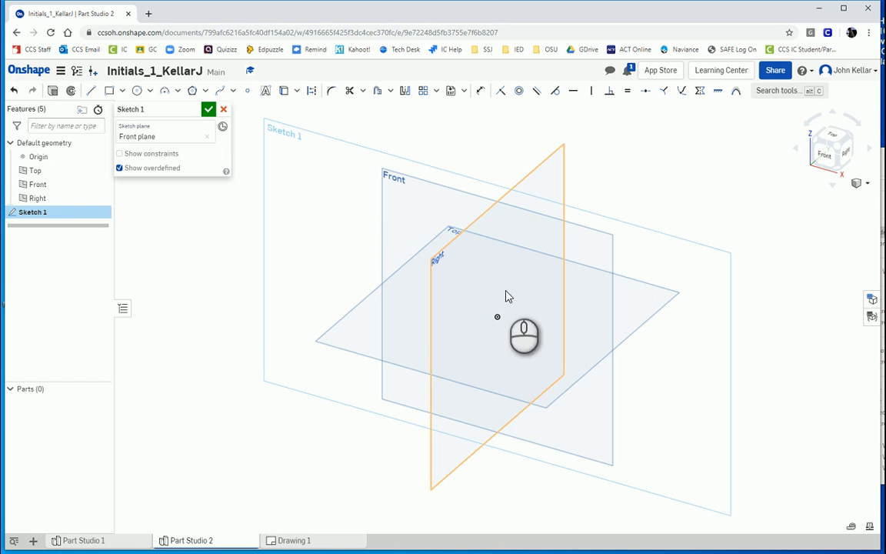
{"action": "left_click", "coordinate": [827, 156]}
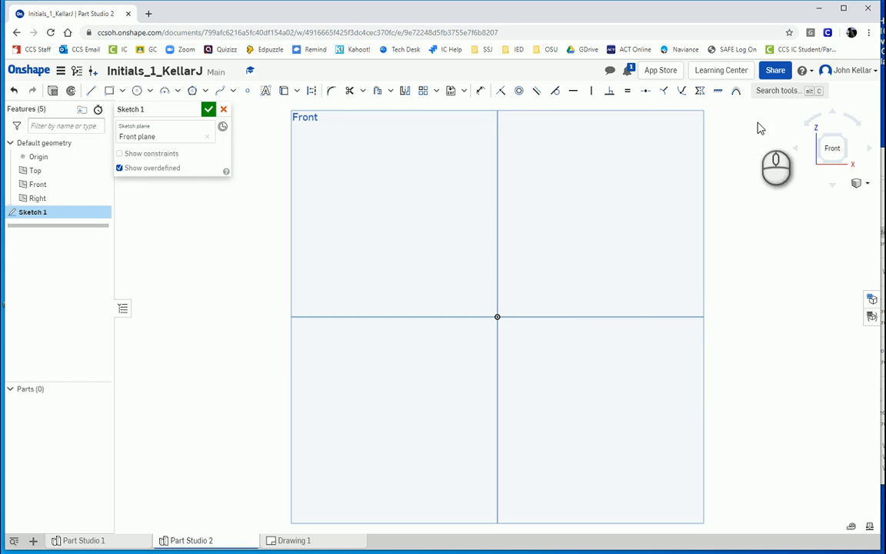
{"action": "left_click", "coordinate": [803, 70]}
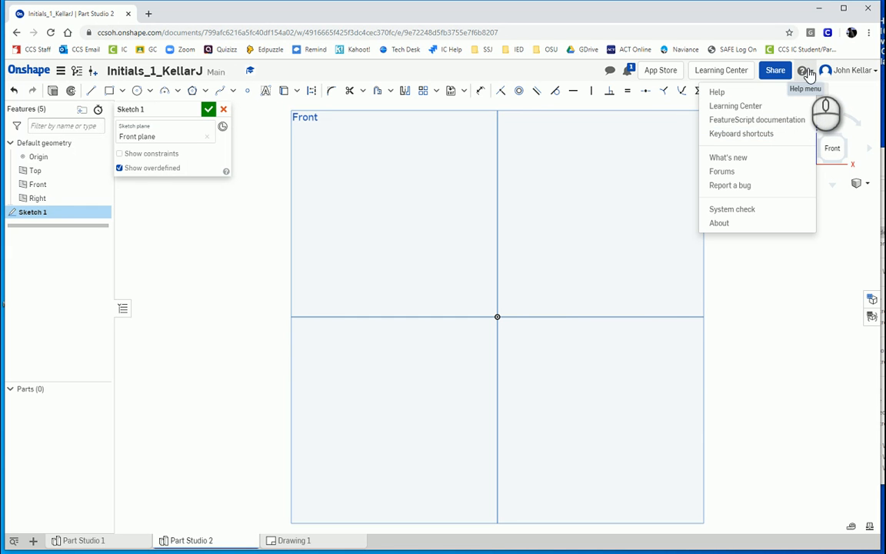
{"action": "left_click", "coordinate": [798, 278]}
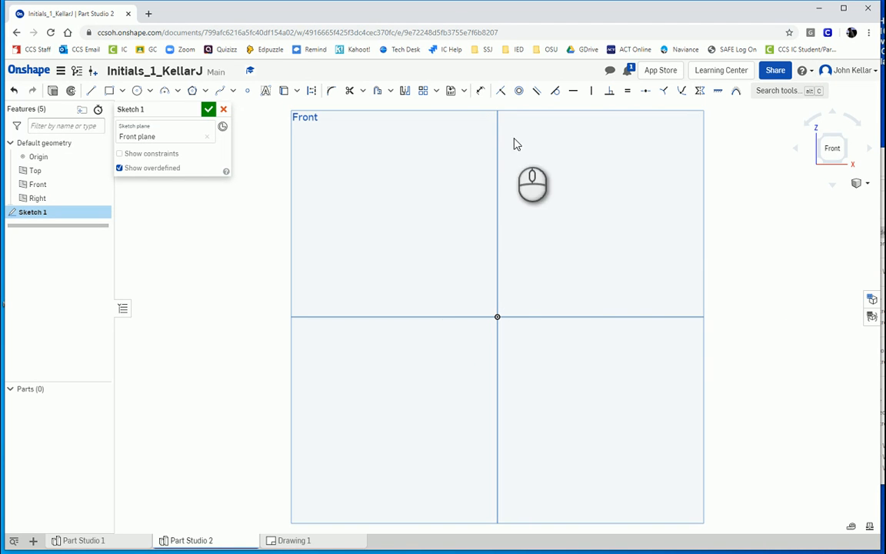
Draw a construction corner rectangle from the origin up and to the right, 75 mm wide and 75 mm high.
{"action": "left_click", "coordinate": [111, 93]}
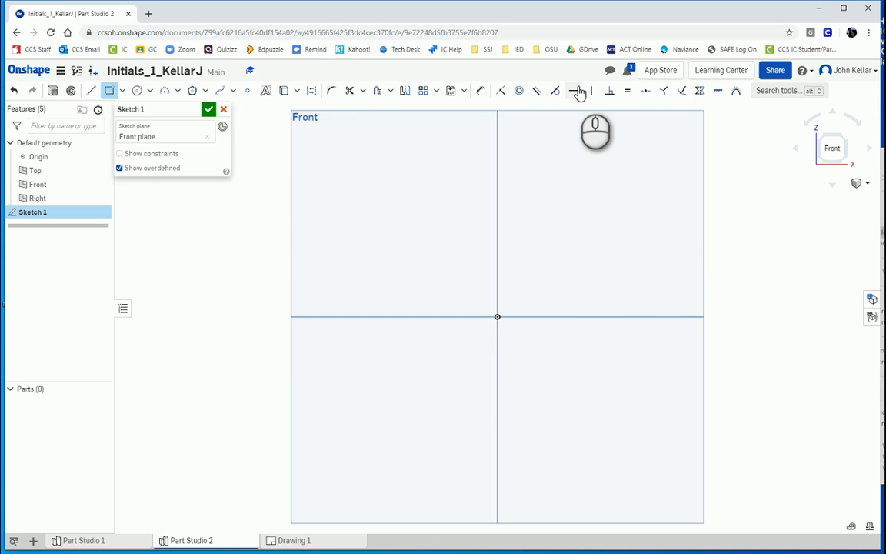
{"action": "left_click", "coordinate": [313, 92]}
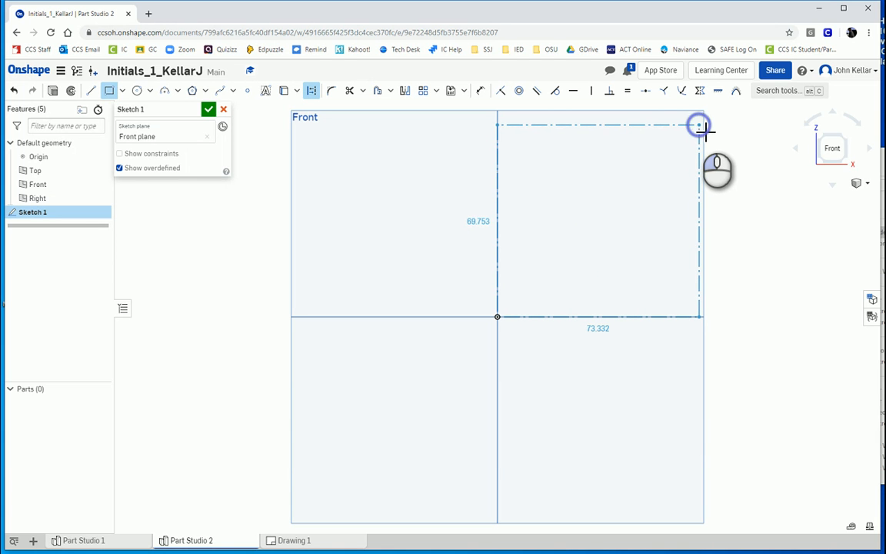
{"action": "left_click", "coordinate": [699, 126]}
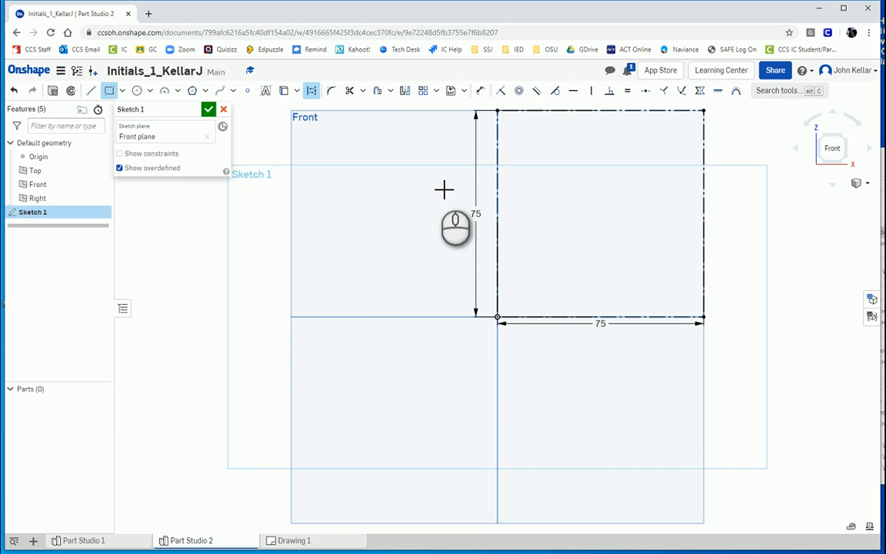
{"action": "key", "text": "Escape"}
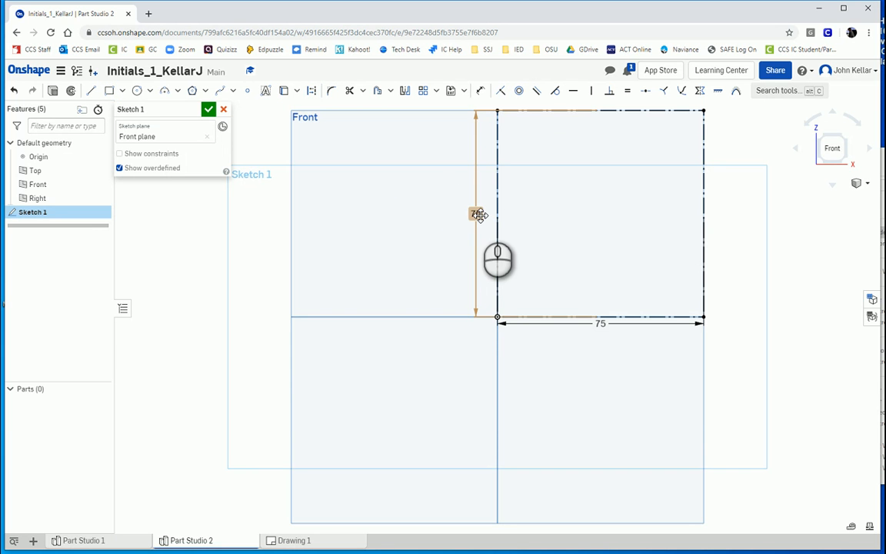
{"action": "double_click", "coordinate": [478, 214]}
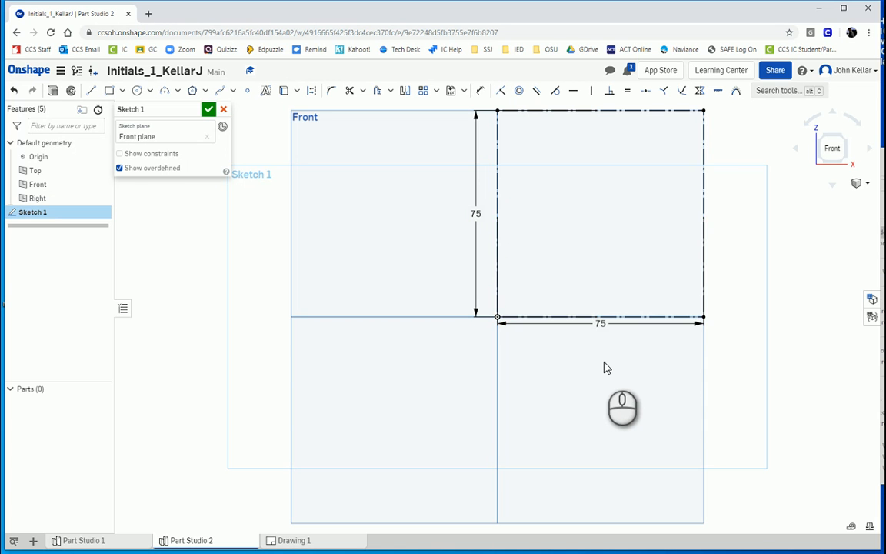
{"action": "left_click", "coordinate": [600, 323]}
{"action": "double_click", "coordinate": [600, 322]}
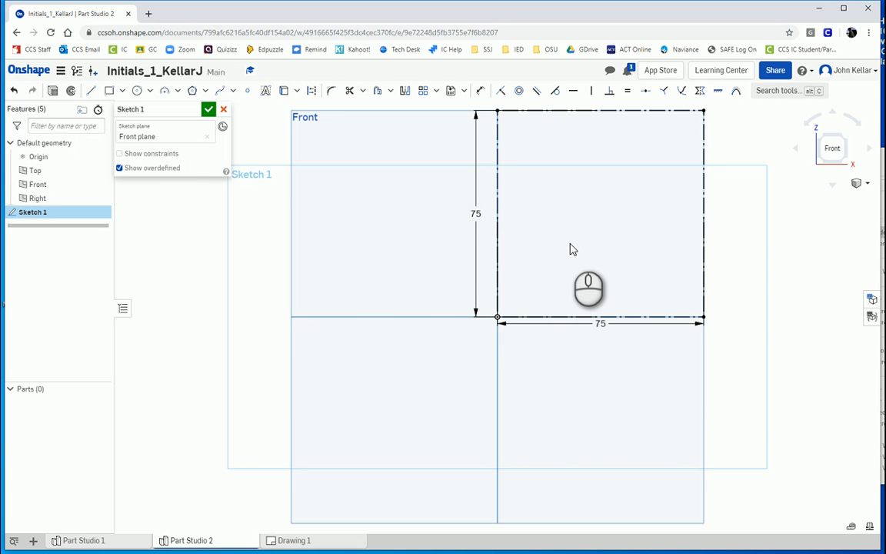
Draw the letter K's stem inside the square with connected lines: base about 4.3 mm, left side 26 mm, top 4.7 mm, upper right side 13.1 mm.
{"action": "middle_click_drag", "start_coordinate": [592, 202], "coordinate": [467, 318]}
{"action": "scroll", "coordinate": [466, 321], "scroll_direction": "up", "scroll_amount": 5}
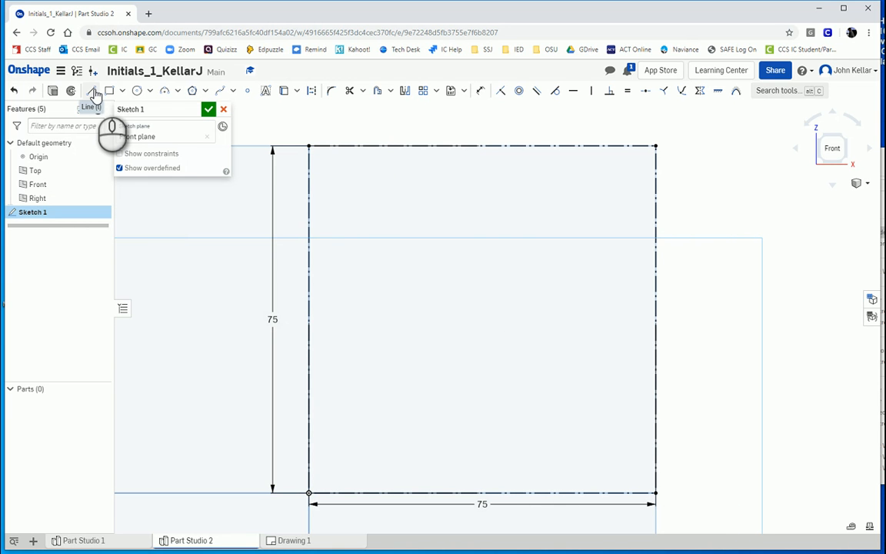
{"action": "left_click", "coordinate": [92, 91]}
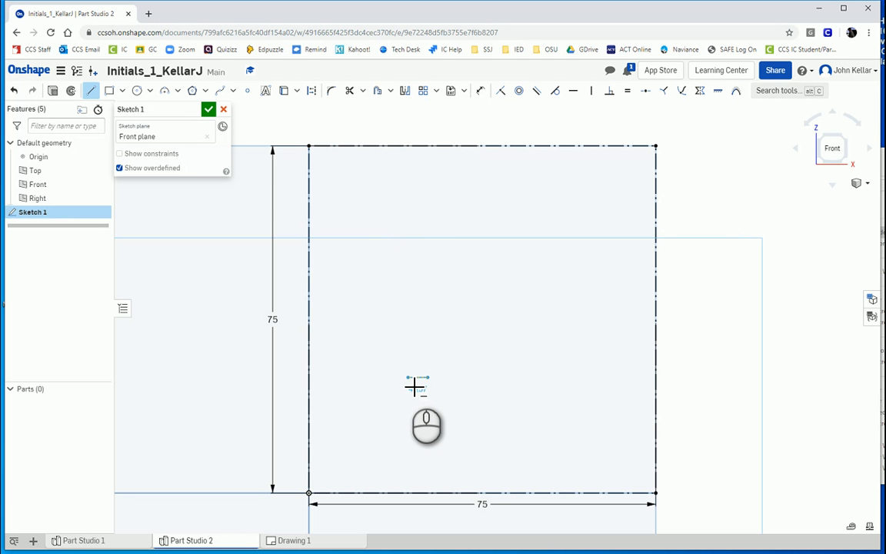
{"action": "left_click", "coordinate": [408, 377]}
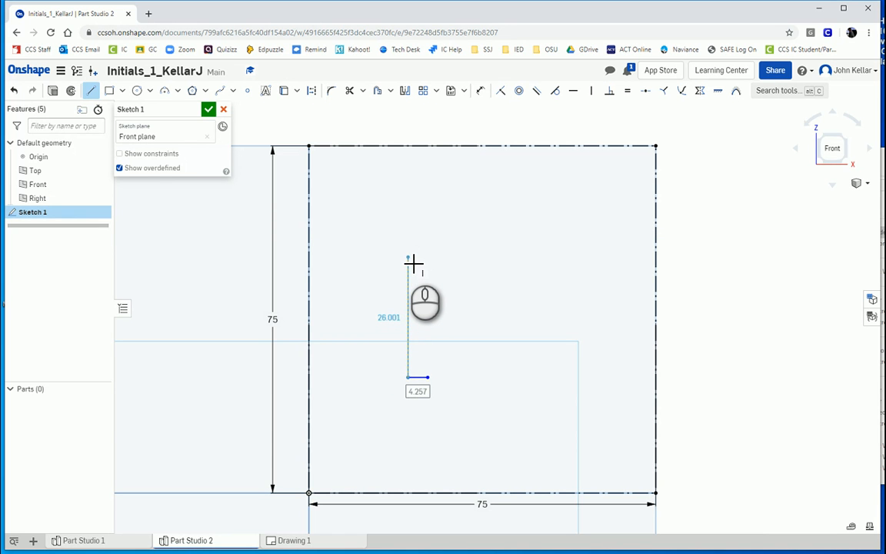
{"action": "left_click", "coordinate": [408, 258]}
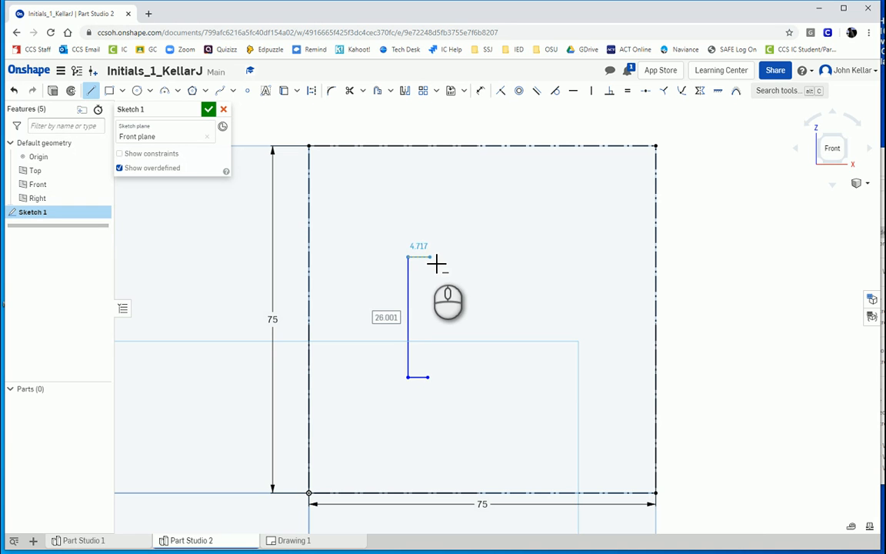
{"action": "left_click", "coordinate": [436, 263]}
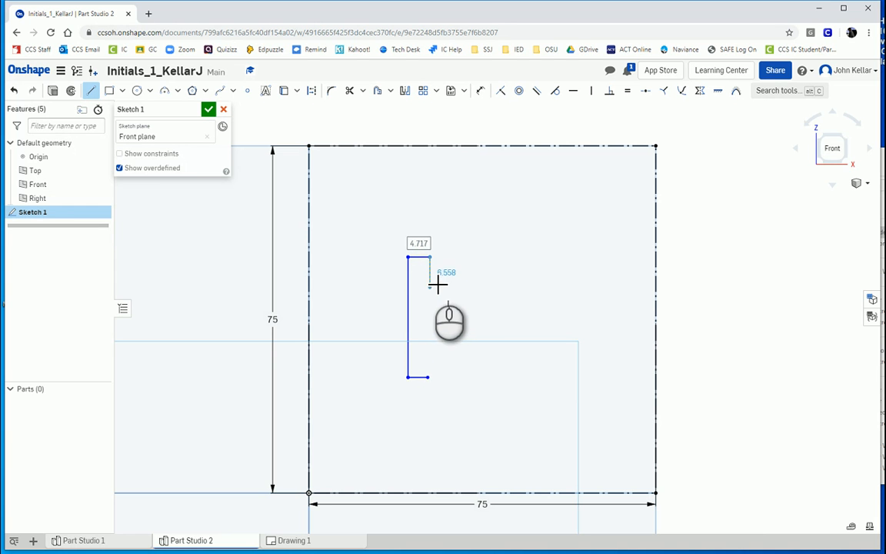
{"action": "left_click", "coordinate": [436, 319]}
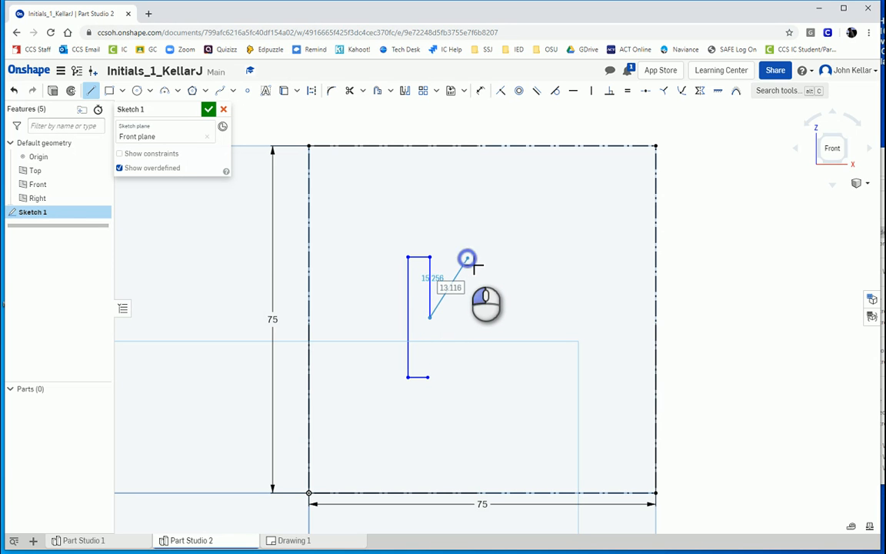
Continue the line chain for the K's upper arm: diagonal about 15.3 mm up, 4 mm top edge, 21 mm diagonal back below the stem's inner corner.
{"action": "left_click", "coordinate": [467, 258]}
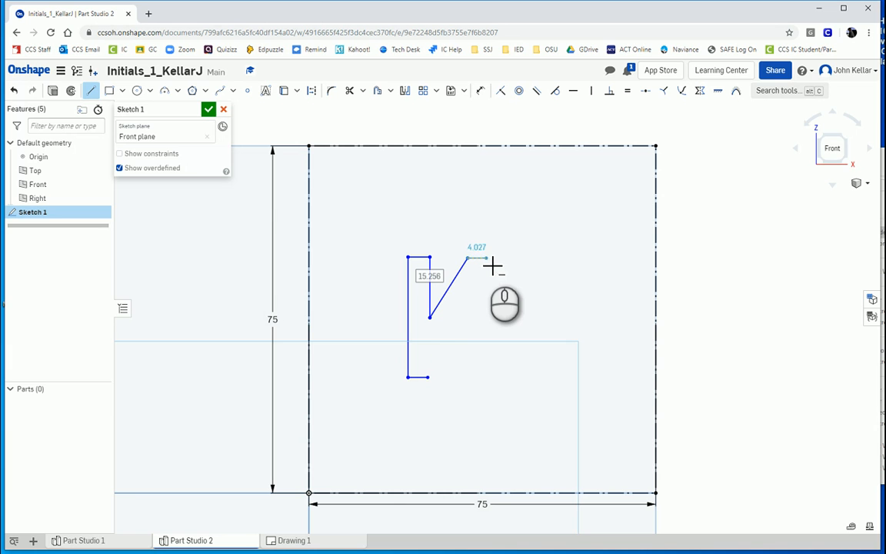
{"action": "left_click", "coordinate": [486, 259]}
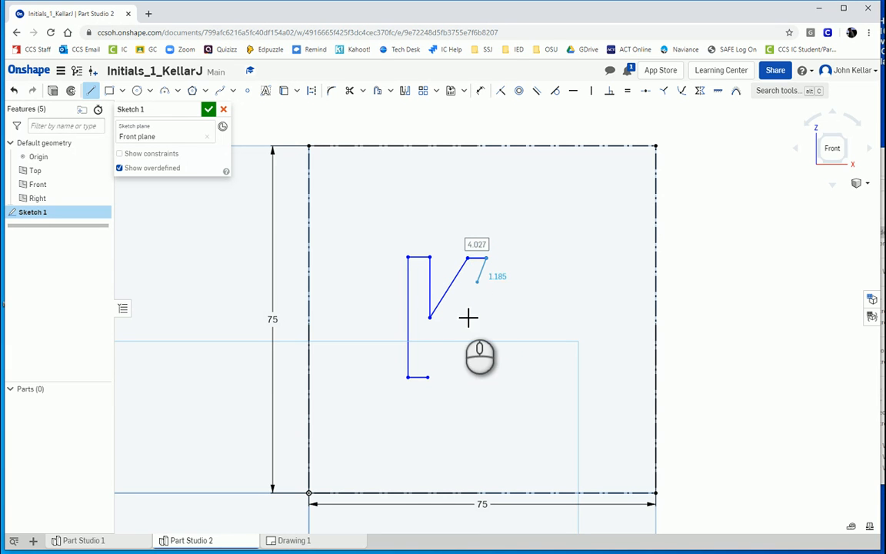
{"action": "left_click", "coordinate": [430, 337]}
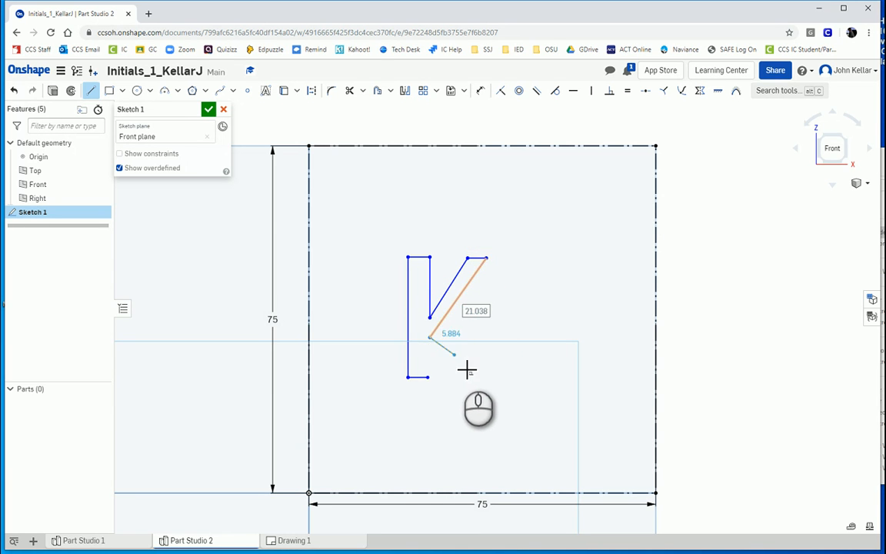
Finish the K's lower leg with a diagonal about 18.1 mm long, a short bottom edge and an 8.5 mm return to the stem's base.
{"action": "left_click", "coordinate": [474, 409]}
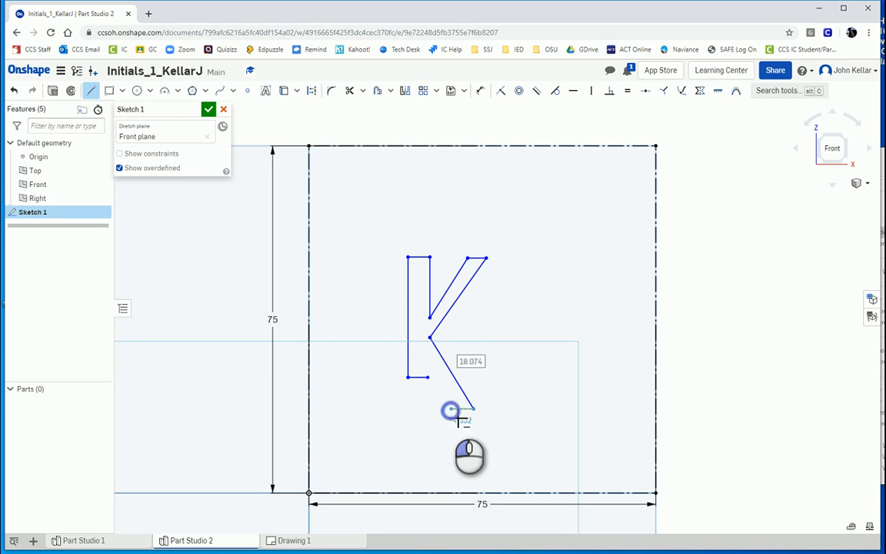
{"action": "left_click", "coordinate": [428, 379]}
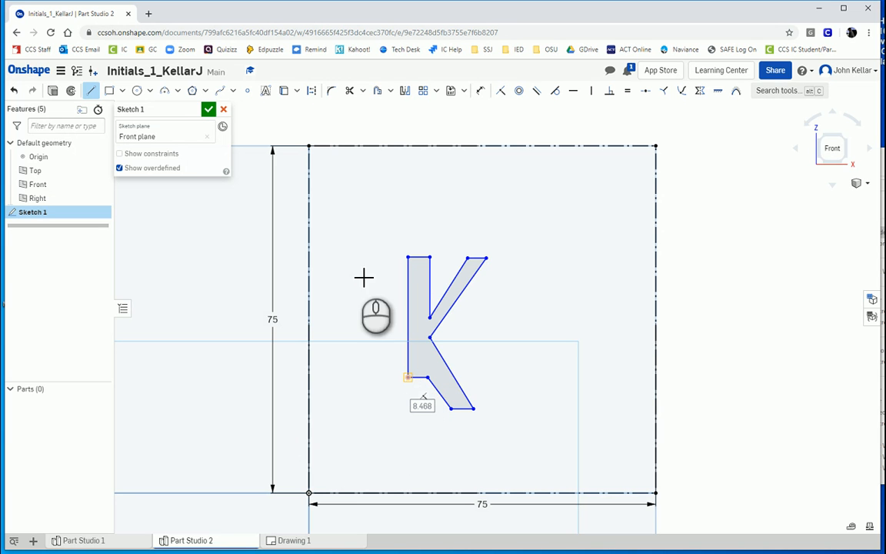
Draw the J's hook below the stem with two three-point arcs from its base corners, radii about 7.2 mm inside and 12.5 mm outside.
{"action": "left_click", "coordinate": [164, 91]}
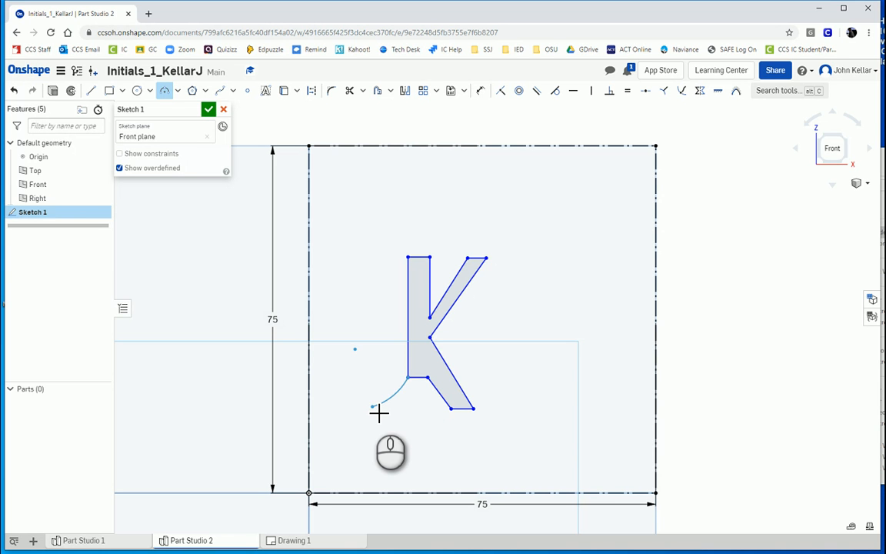
{"action": "left_click", "coordinate": [376, 418]}
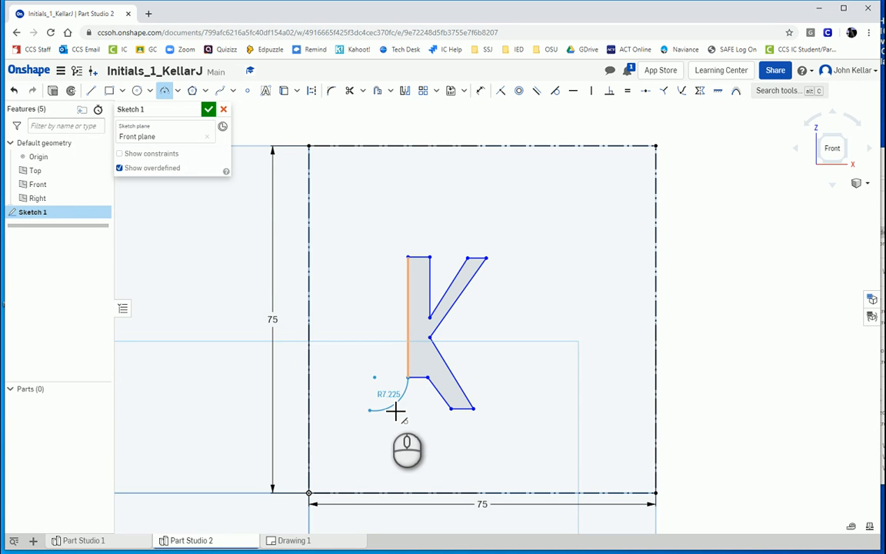
{"action": "left_click", "coordinate": [394, 409]}
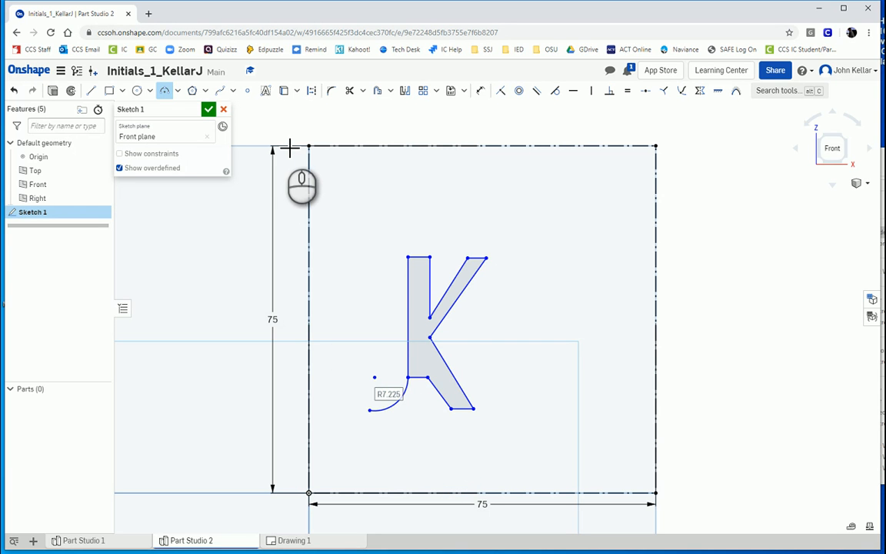
{"action": "left_click", "coordinate": [427, 378]}
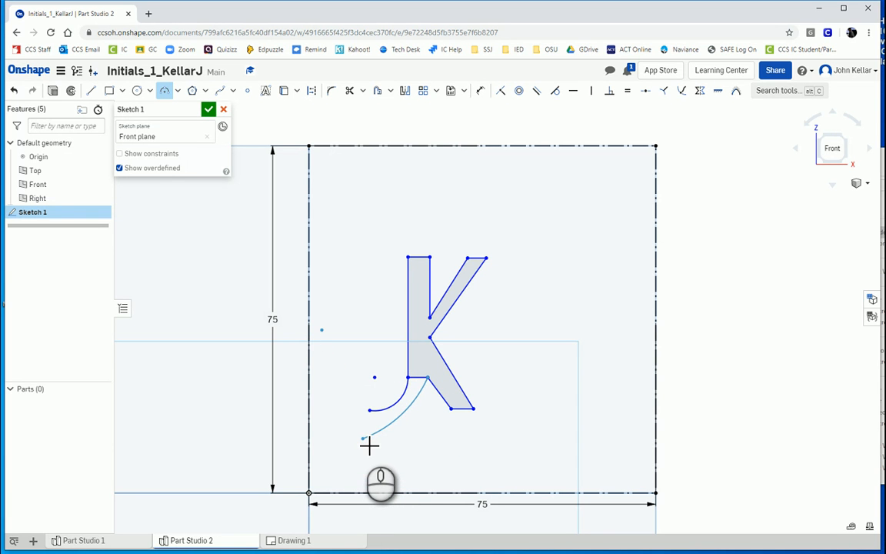
{"action": "left_click", "coordinate": [364, 438]}
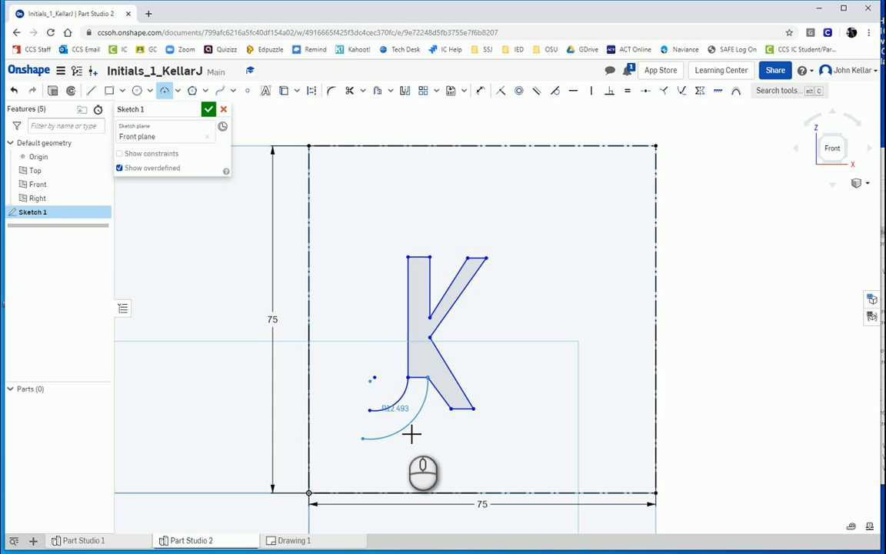
{"action": "left_click", "coordinate": [412, 436]}
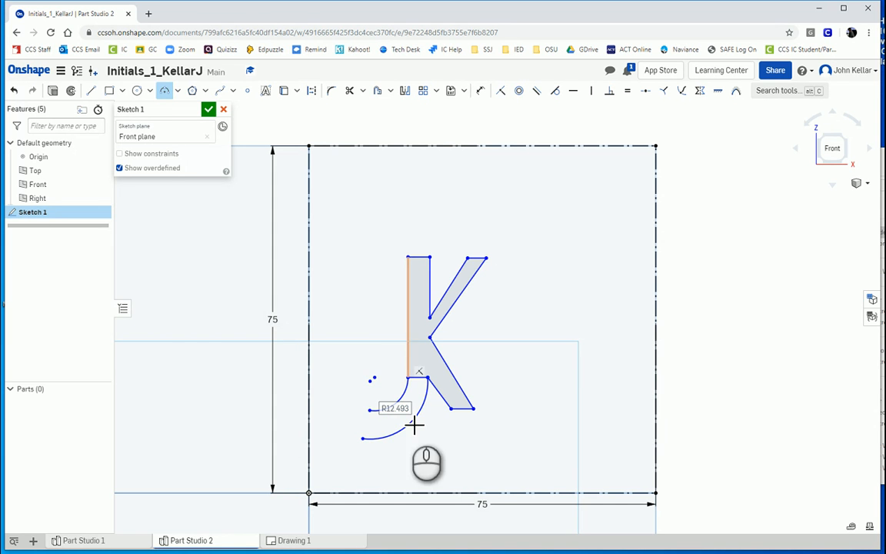
Close the open end of the J's hook with a line about 6.3 mm long between the two arc endpoints.
{"action": "left_click", "coordinate": [91, 91]}
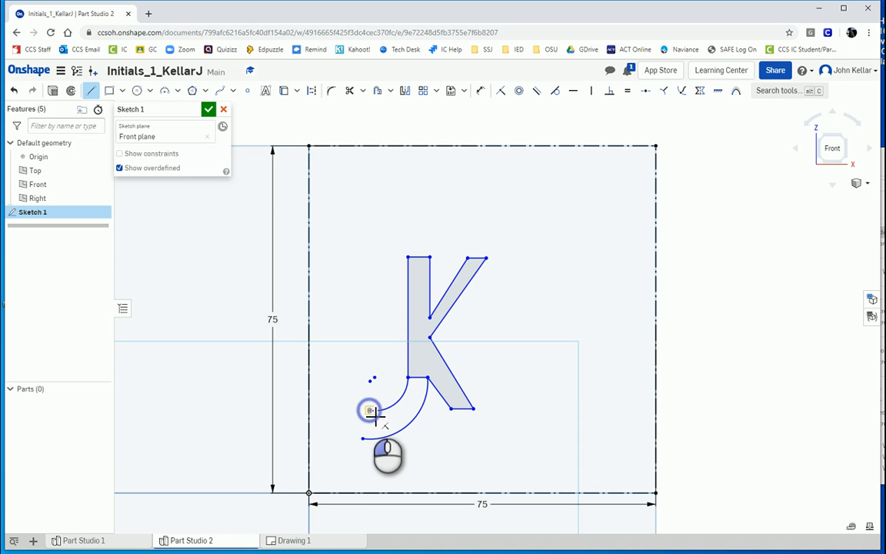
{"action": "left_click", "coordinate": [370, 411]}
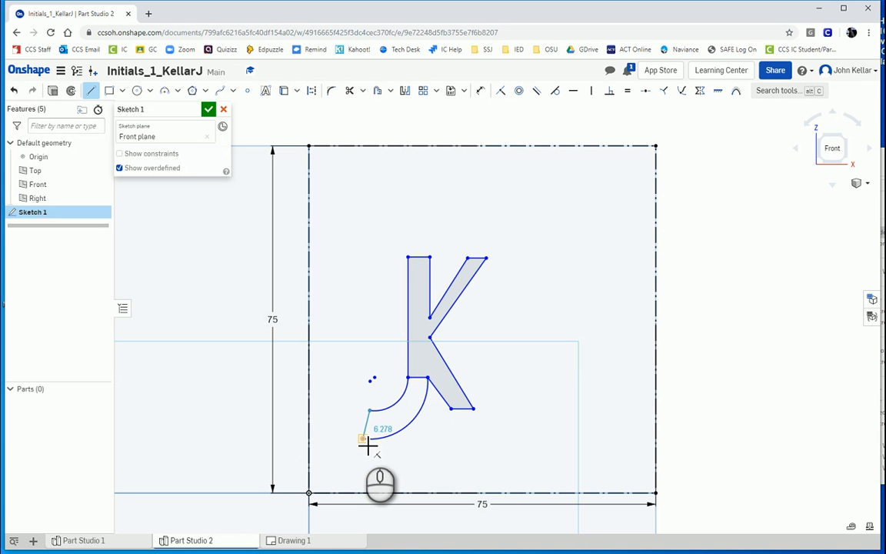
{"action": "left_click", "coordinate": [368, 444]}
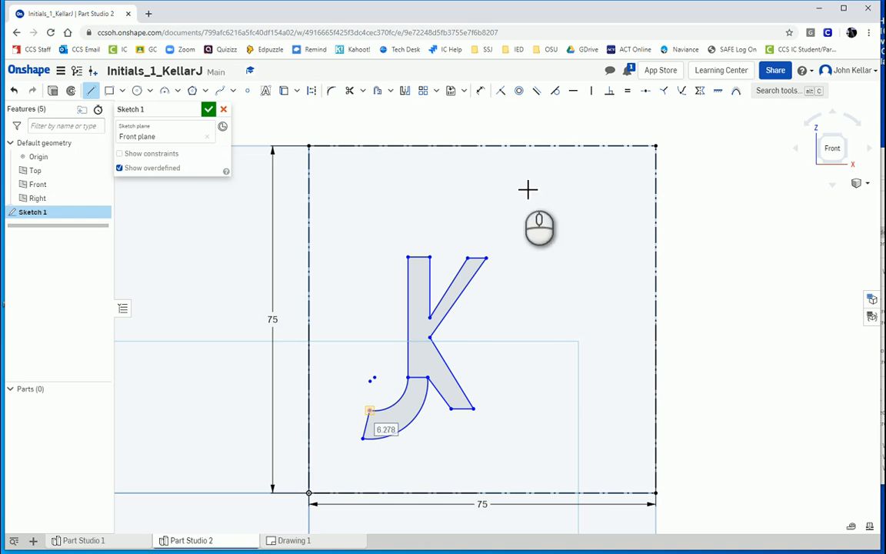
Make the center points of the hook's two arcs coincident.
{"action": "left_click", "coordinate": [501, 92]}
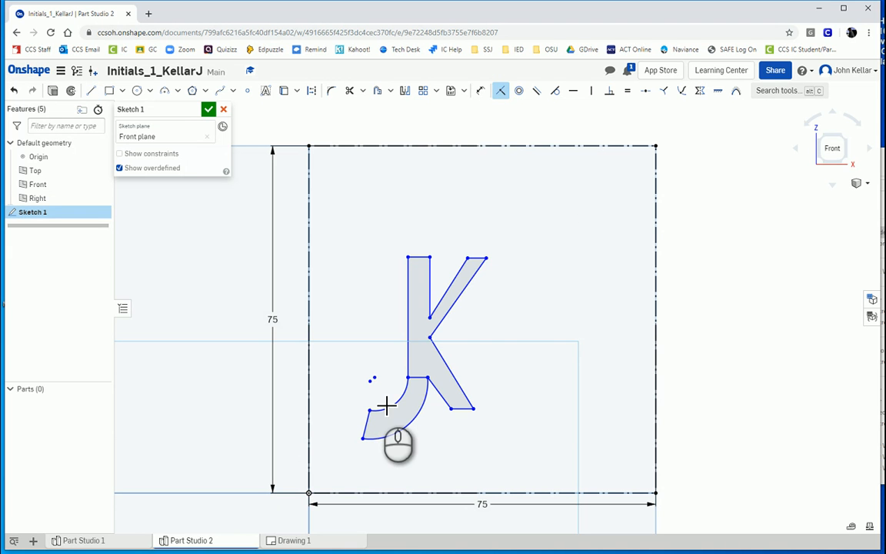
{"action": "left_click", "coordinate": [375, 385]}
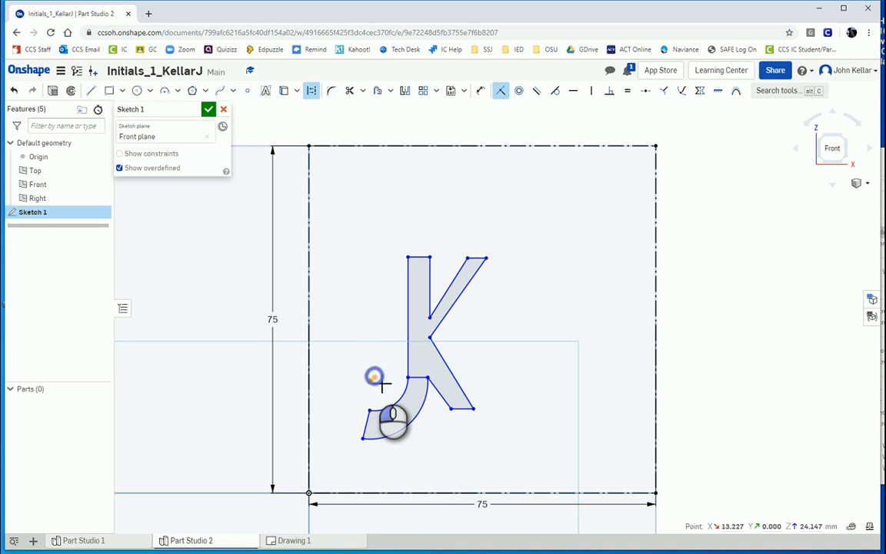
{"action": "left_click", "coordinate": [374, 376]}
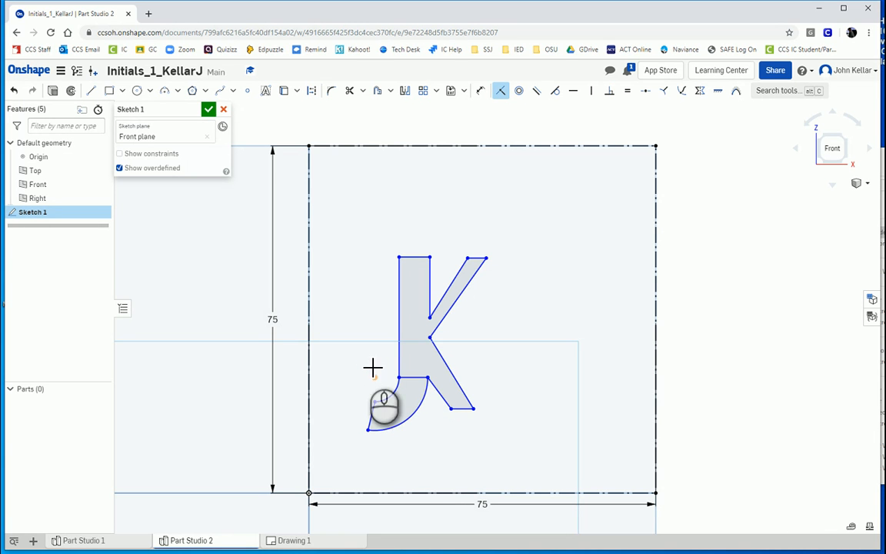
{"action": "key", "text": "Escape"}
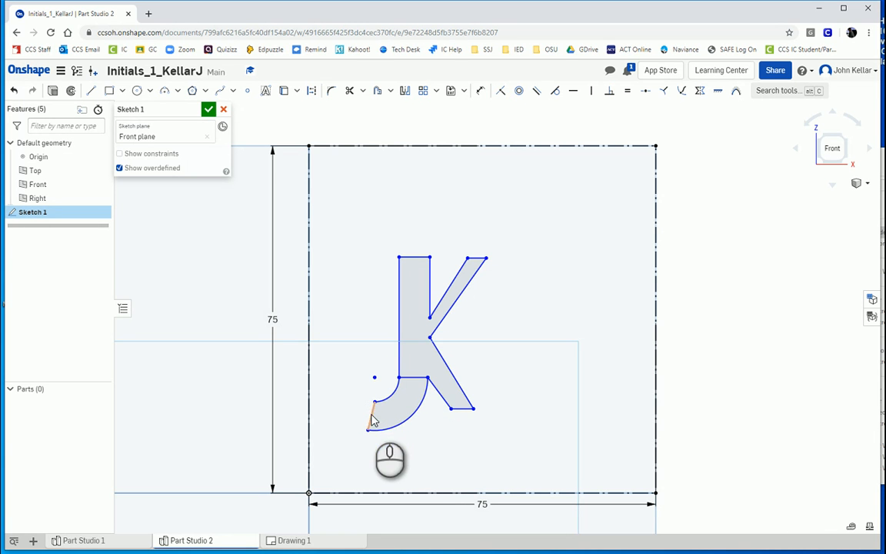
Reshape the letters: swing the hook's end upward, lengthen the K's leg, raise the stem's top, widen and raise the upper arm, and accept the sketch.
{"action": "left_click", "coordinate": [370, 419]}
{"action": "mouse_move", "coordinate": [362, 416]}
{"action": "left_mouse_down"}
{"action": "mouse_move", "coordinate": [342, 428]}
{"action": "mouse_move", "coordinate": [371, 408]}
{"action": "mouse_move", "coordinate": [376, 388]}
{"action": "mouse_move", "coordinate": [367, 390]}
{"action": "left_mouse_up"}
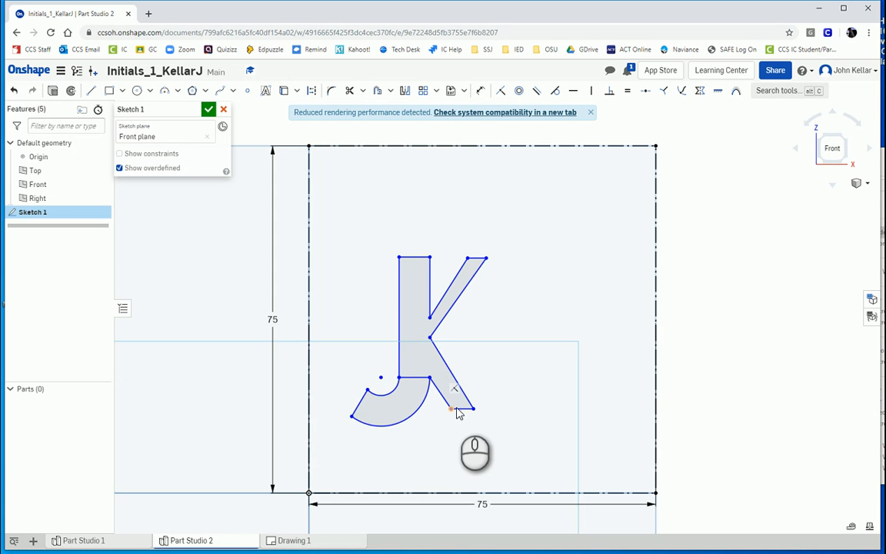
{"action": "mouse_move", "coordinate": [460, 408]}
{"action": "left_mouse_down"}
{"action": "mouse_move", "coordinate": [472, 432]}
{"action": "mouse_move", "coordinate": [460, 429]}
{"action": "left_mouse_up"}
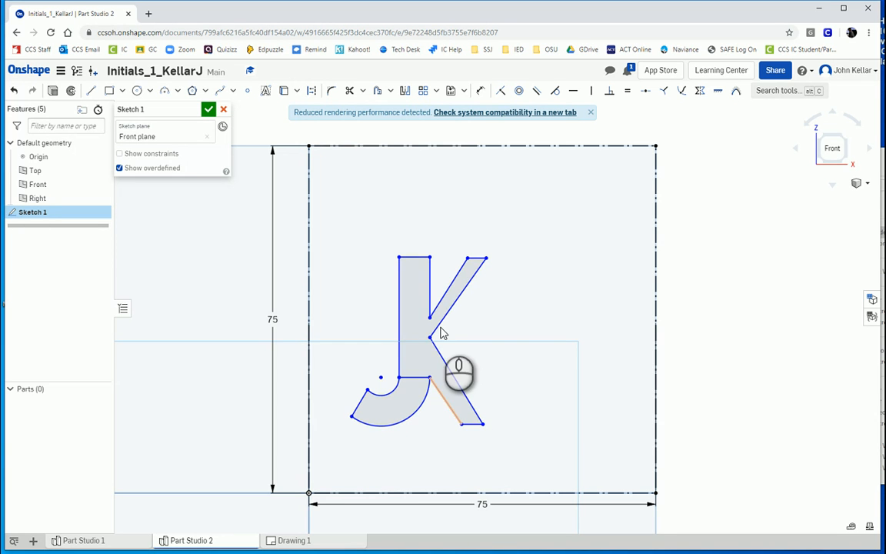
{"action": "mouse_move", "coordinate": [408, 263]}
{"action": "left_mouse_down"}
{"action": "mouse_move", "coordinate": [405, 224]}
{"action": "mouse_move", "coordinate": [408, 250]}
{"action": "left_mouse_up"}
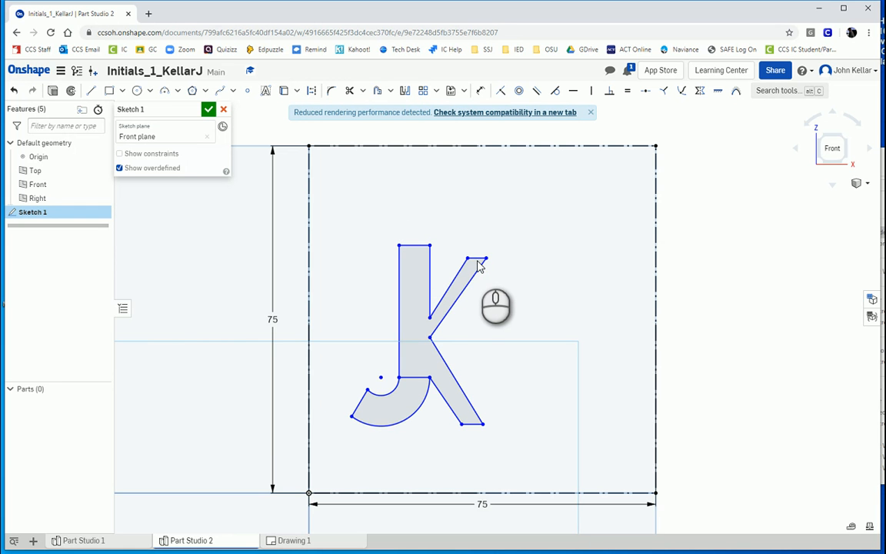
{"action": "left_click_drag", "start_coordinate": [486, 258], "coordinate": [499, 260]}
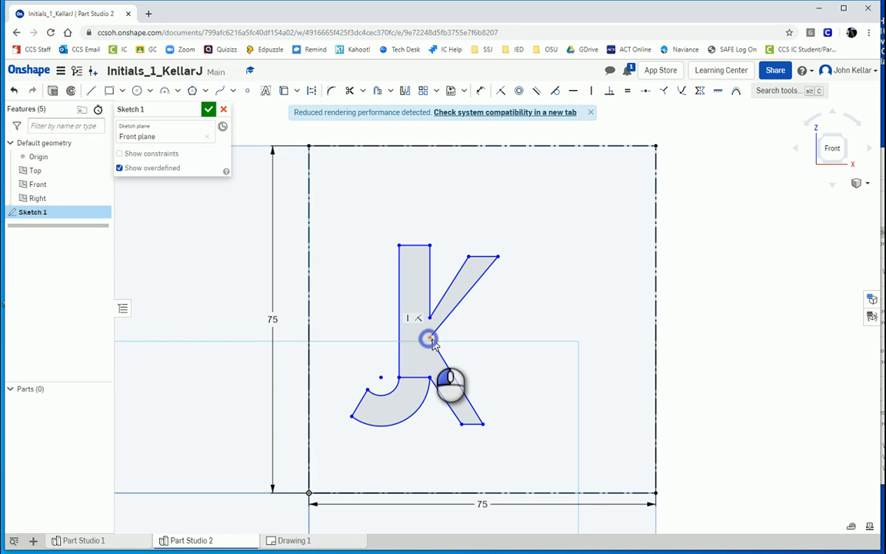
{"action": "left_click_drag", "start_coordinate": [429, 341], "coordinate": [432, 354]}
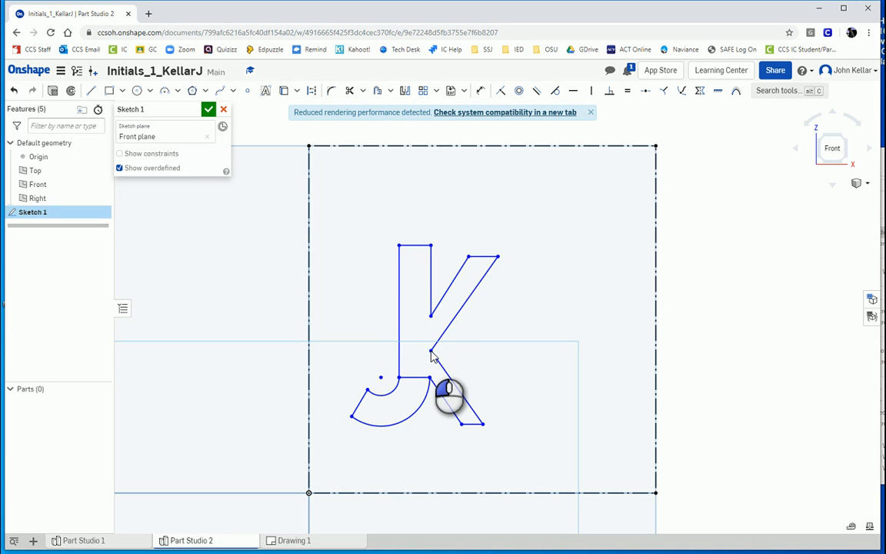
{"action": "left_click_drag", "start_coordinate": [476, 254], "coordinate": [477, 251]}
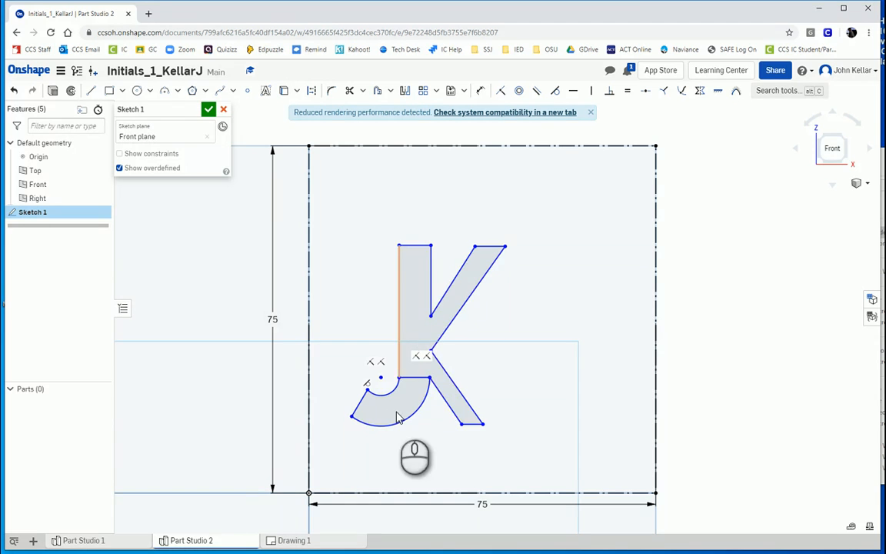
{"action": "left_click", "coordinate": [208, 110]}
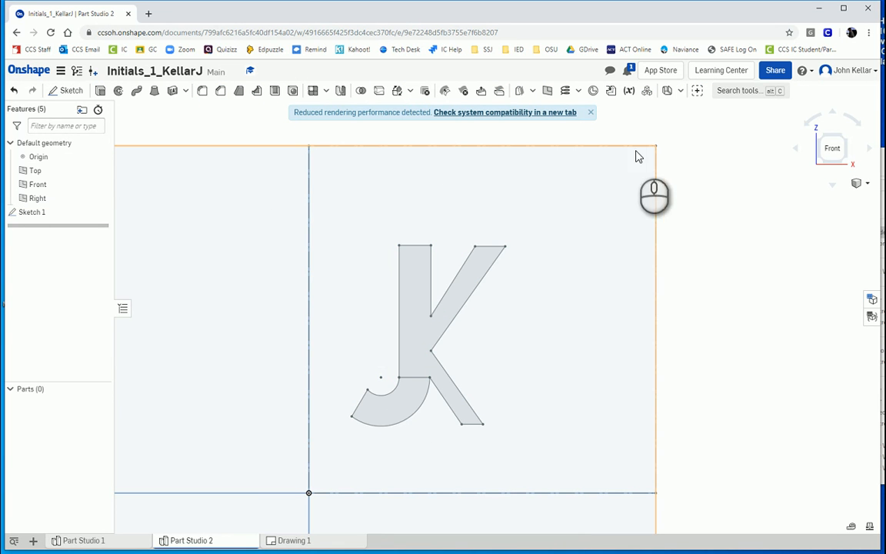
Extrude both the K and the J hook regions as a new solid with a blind depth of 10 mm.
{"action": "left_click", "coordinate": [846, 140]}
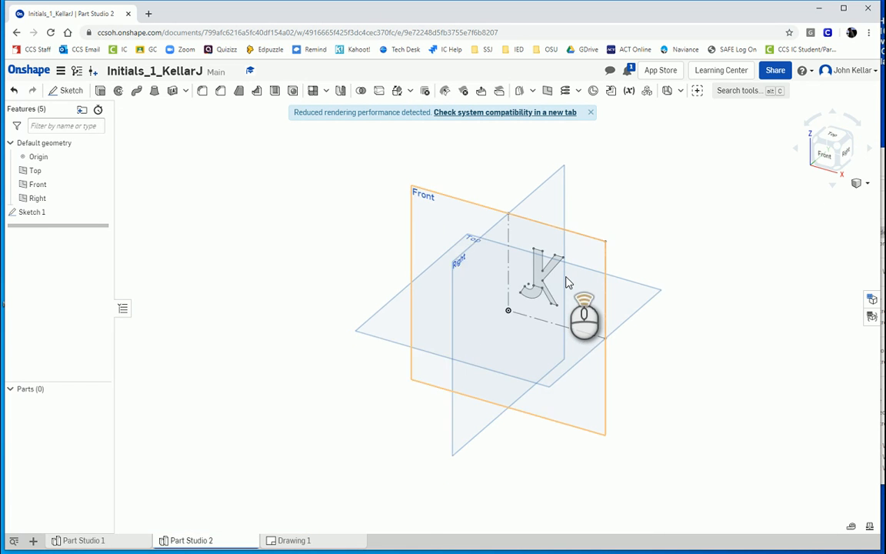
{"action": "scroll", "coordinate": [565, 280], "scroll_direction": "up", "scroll_amount": 3}
{"action": "scroll", "coordinate": [565, 282], "scroll_direction": "up", "scroll_amount": 1}
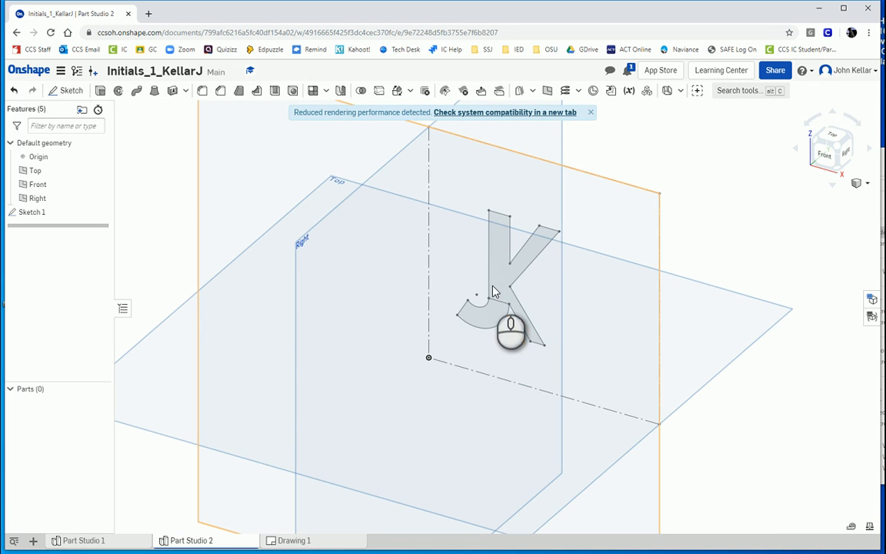
{"action": "left_click", "coordinate": [101, 91]}
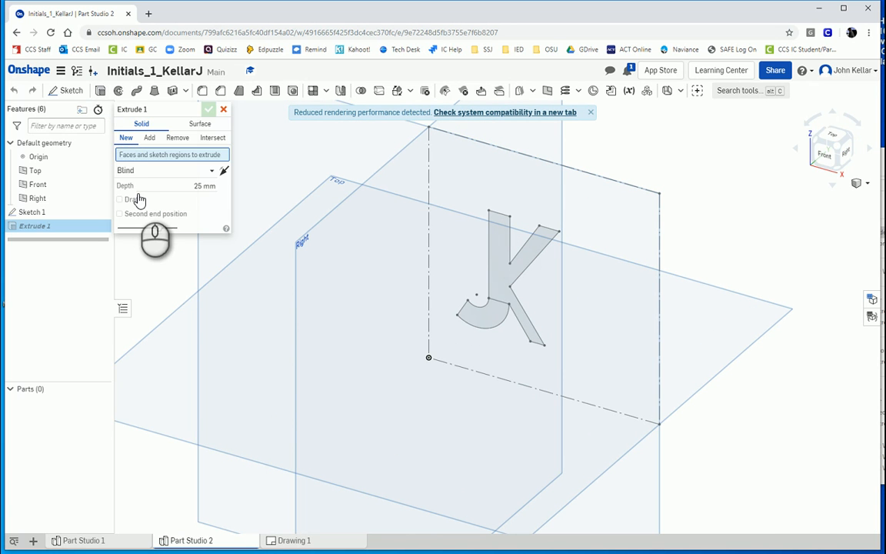
{"action": "left_click", "coordinate": [197, 187]}
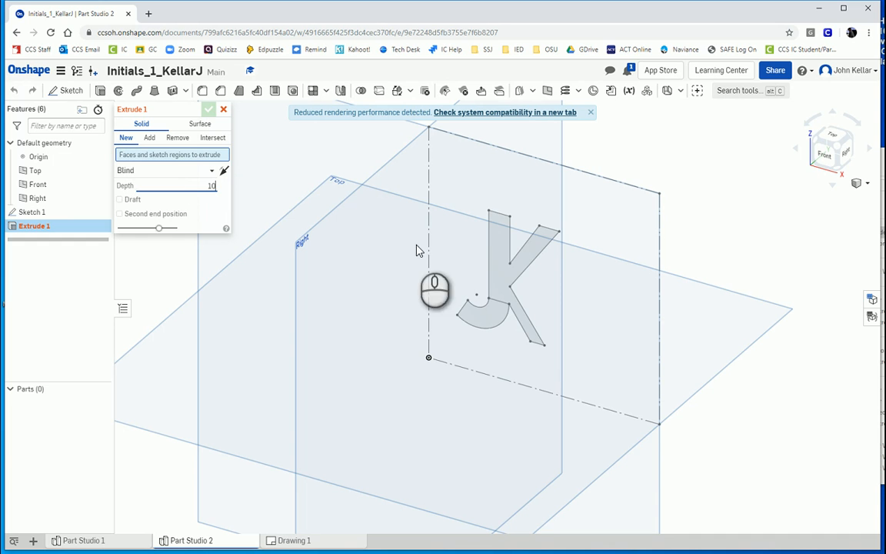
{"action": "left_click", "coordinate": [500, 277]}
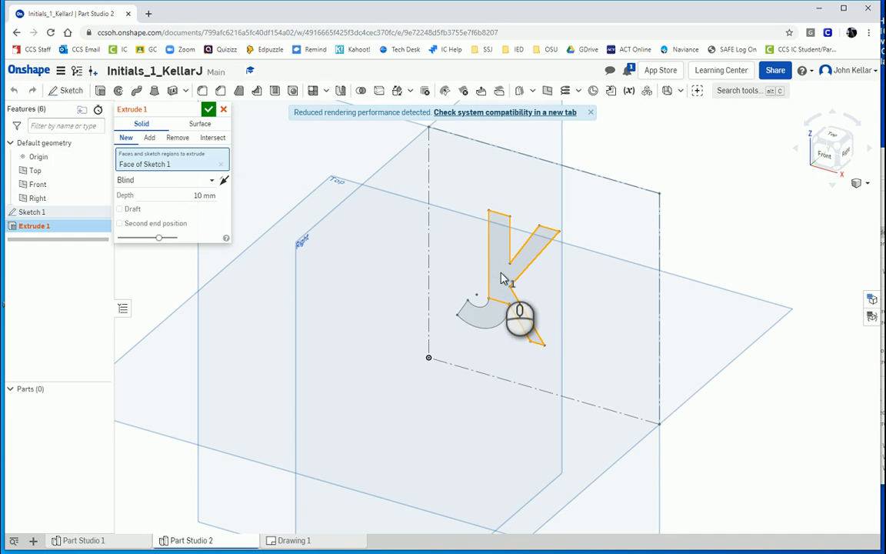
{"action": "left_click", "coordinate": [475, 323]}
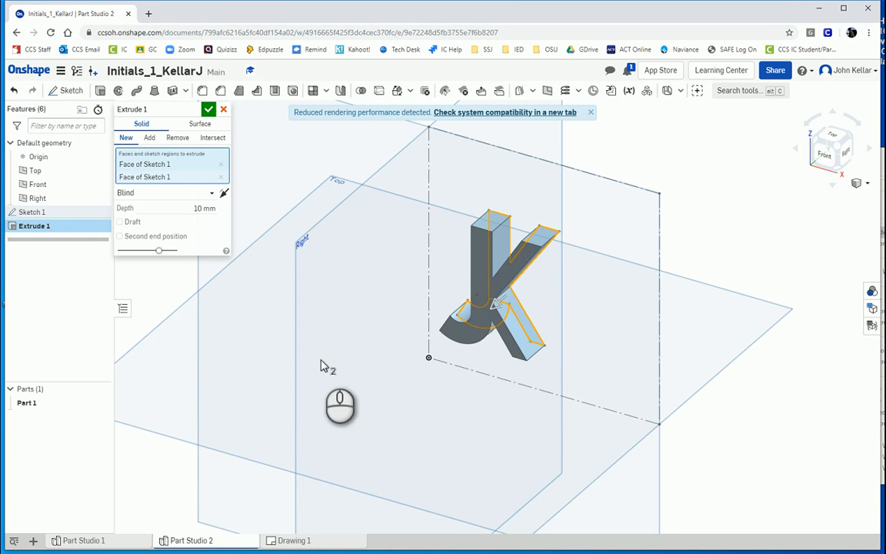
{"action": "left_click", "coordinate": [209, 110]}
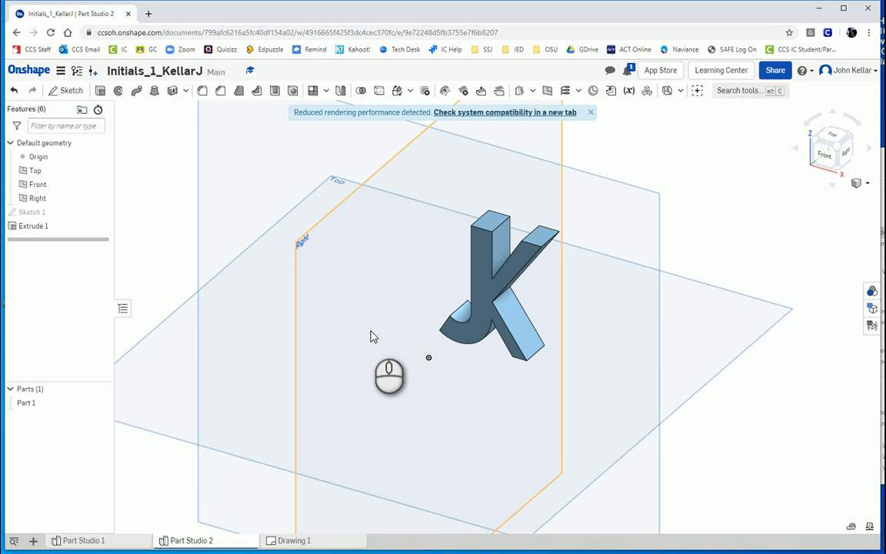
{"action": "left_click", "coordinate": [830, 135]}
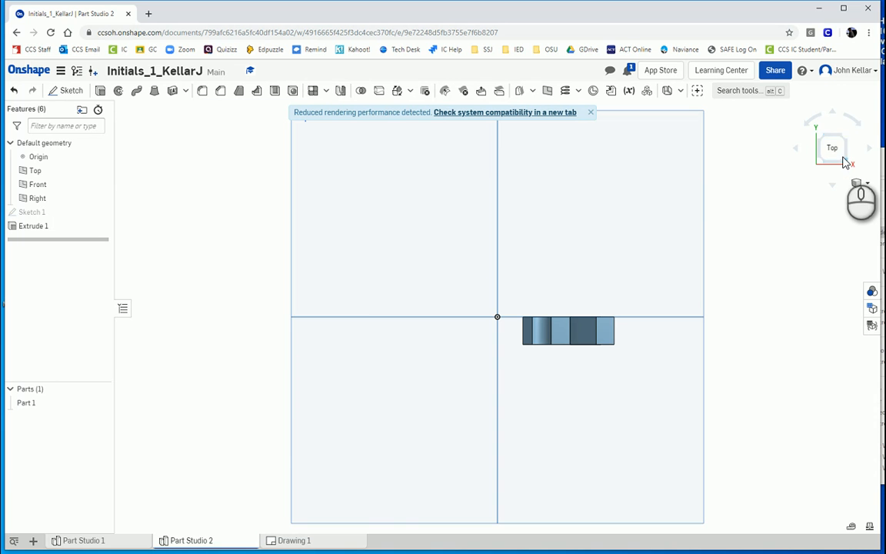
{"action": "left_click", "coordinate": [844, 158]}
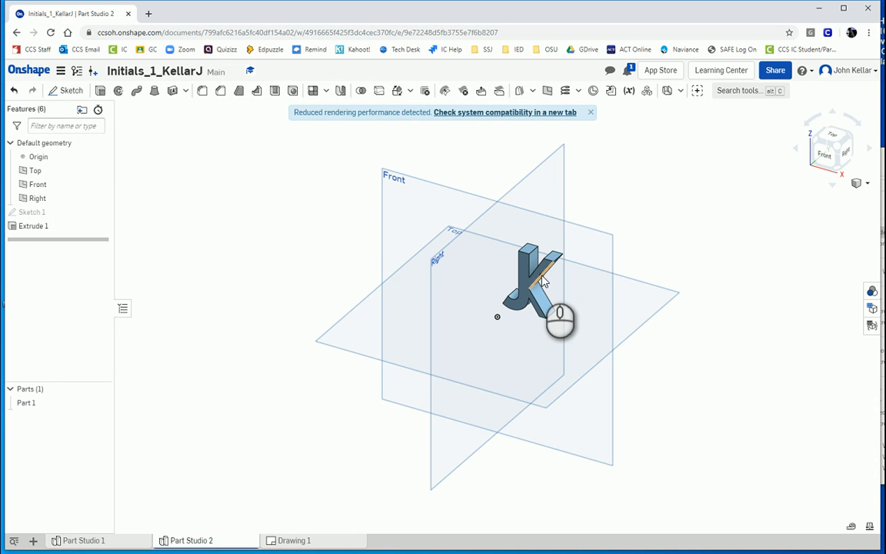
{"action": "scroll", "coordinate": [542, 281], "scroll_direction": "down", "scroll_amount": 2}
{"action": "scroll", "coordinate": [543, 281], "scroll_direction": "up", "scroll_amount": 4}
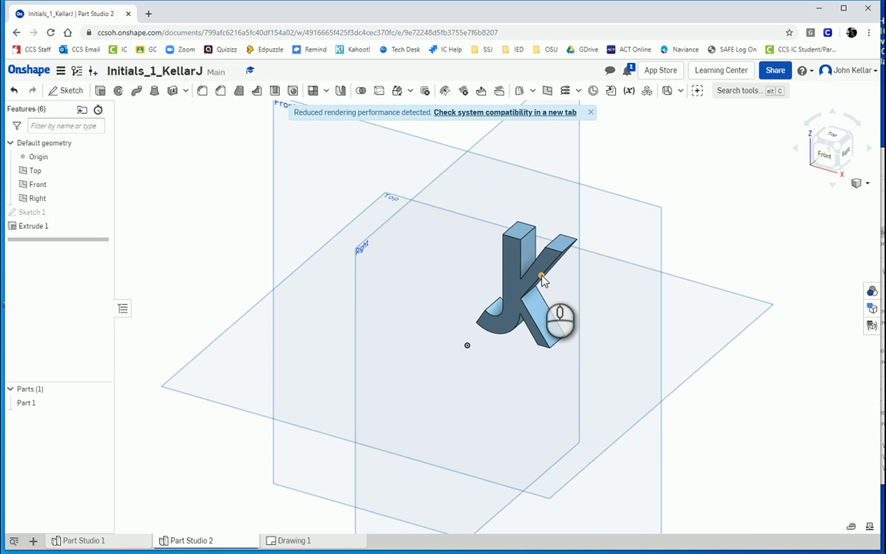